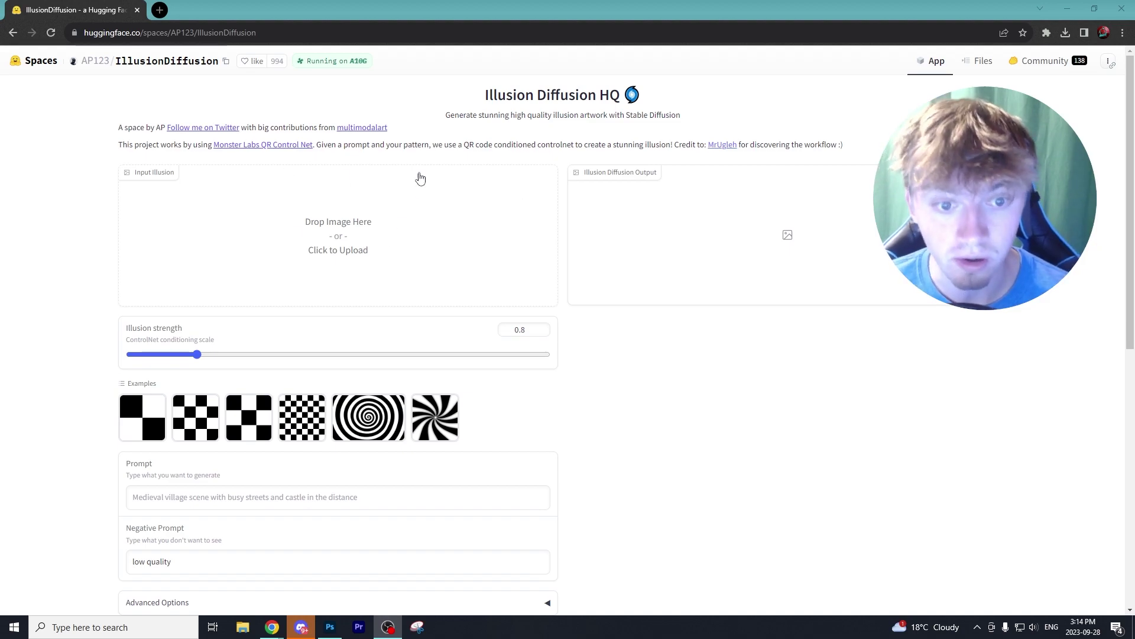
# - Load the KINGDOM logo as the input illusion and set illusion strength to 0.85
pyautogui.moveTo(386, 229); pyautogui.dragTo(373, 243)
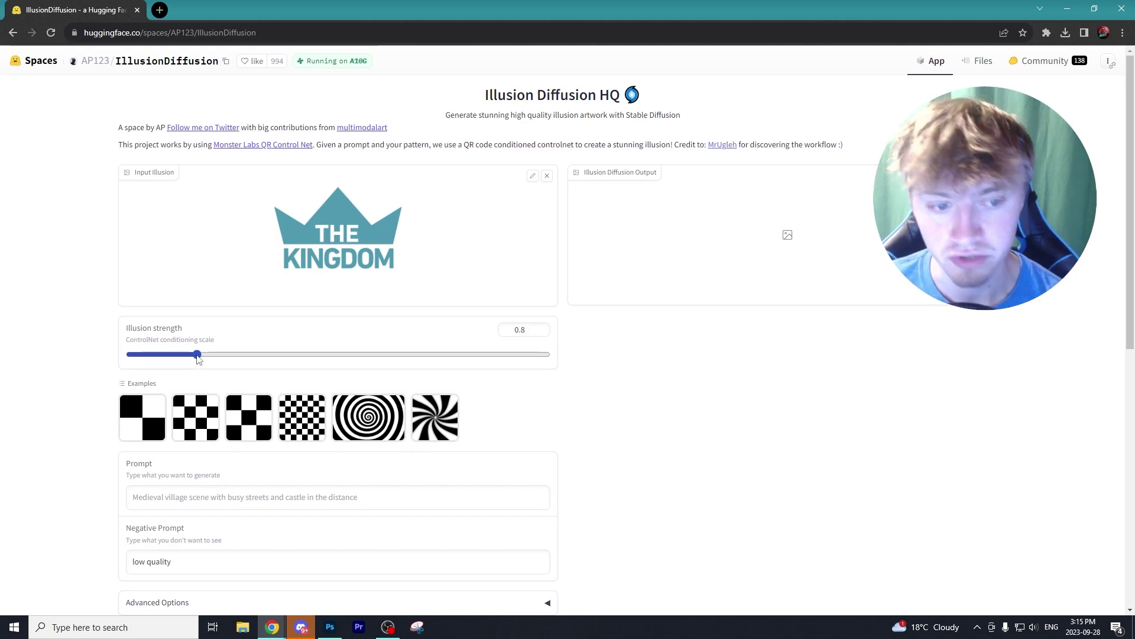
pyautogui.moveTo(198, 355)
pyautogui.mouseDown()
pyautogui.moveTo(491, 353)
pyautogui.moveTo(202, 364)
pyautogui.mouseUp()
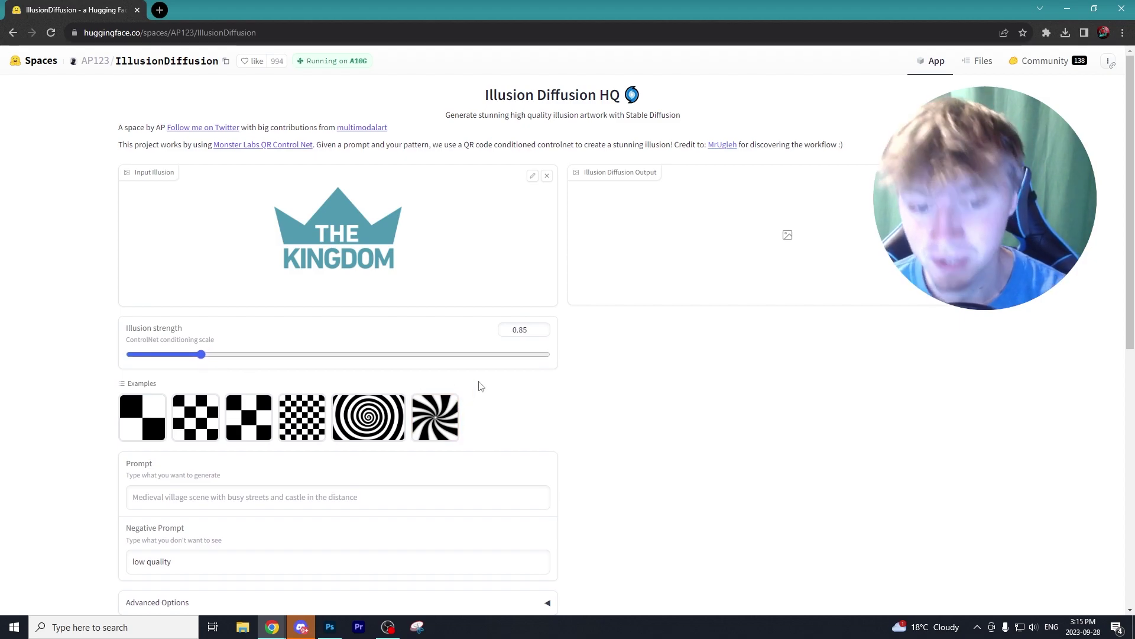
# - Enter prompt 'underwater ocean landscape with fish' and negative prompt 'low quality, shark'
pyautogui.scroll(-1, 482, 370)
pyautogui.scroll(-3, 482, 370)
pyautogui.click(281, 258)
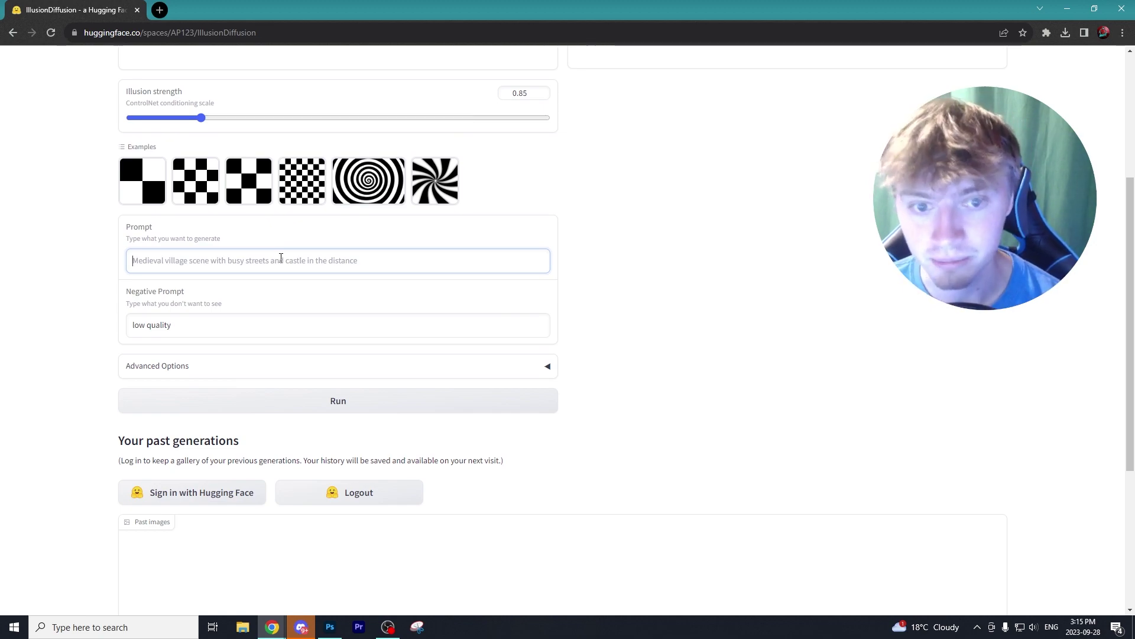
pyautogui.write('underwater ocean landscape with fish')
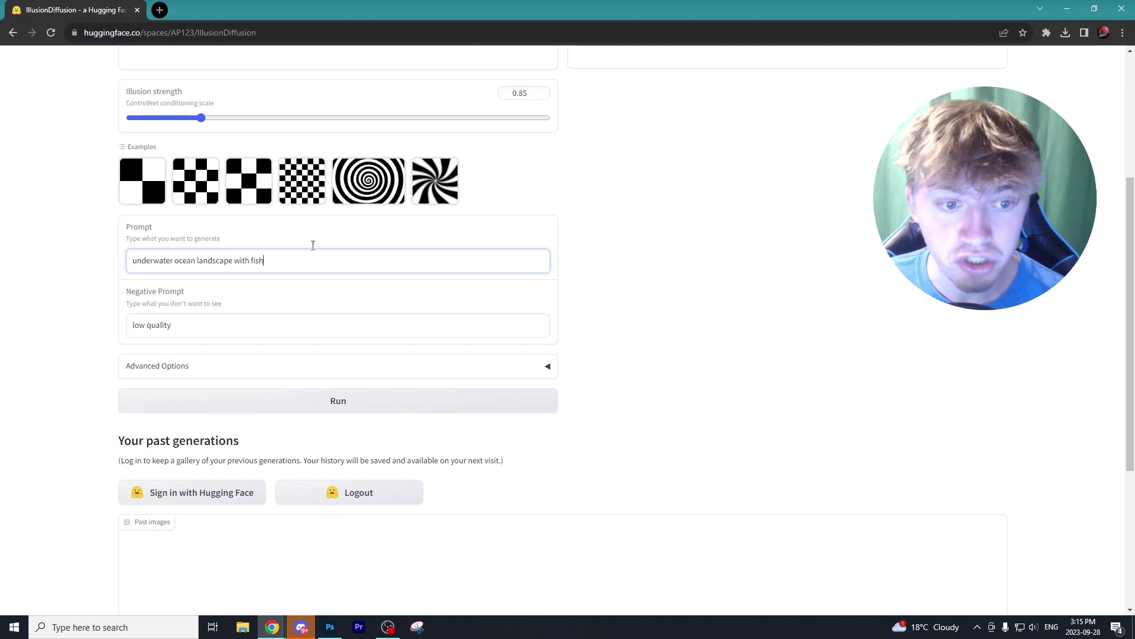
pyautogui.click(211, 325)
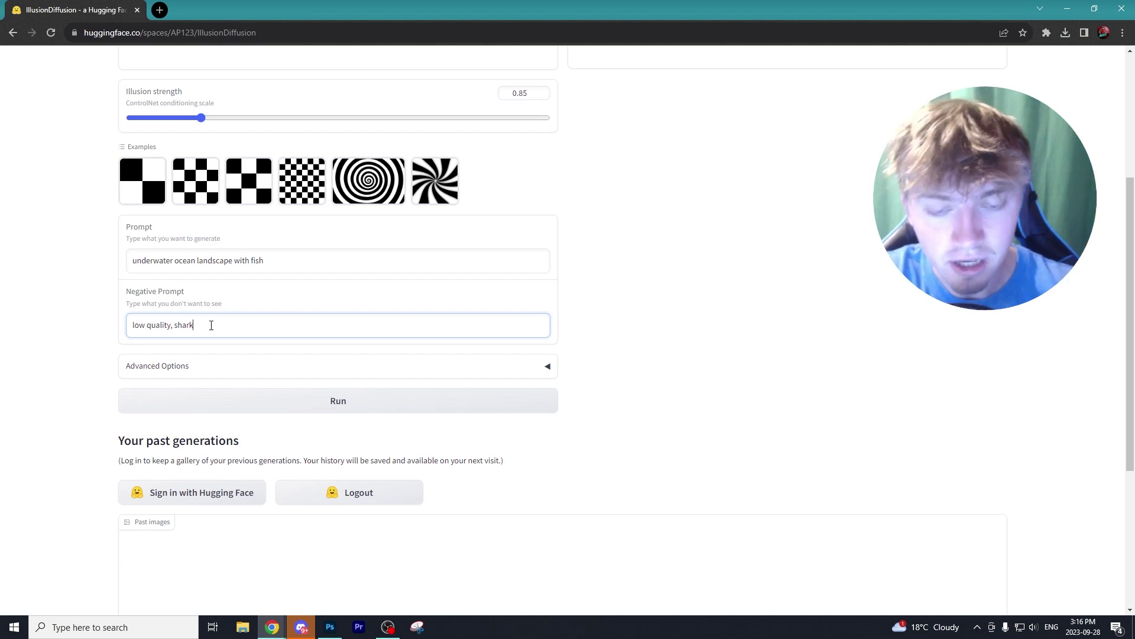
pyautogui.click(416, 373)
# - Lower the Guidance Scale from 7.5 to 6 in Advanced Options, then collapse them
pyautogui.click(416, 372)
pyautogui.scroll(-4, 328, 145)
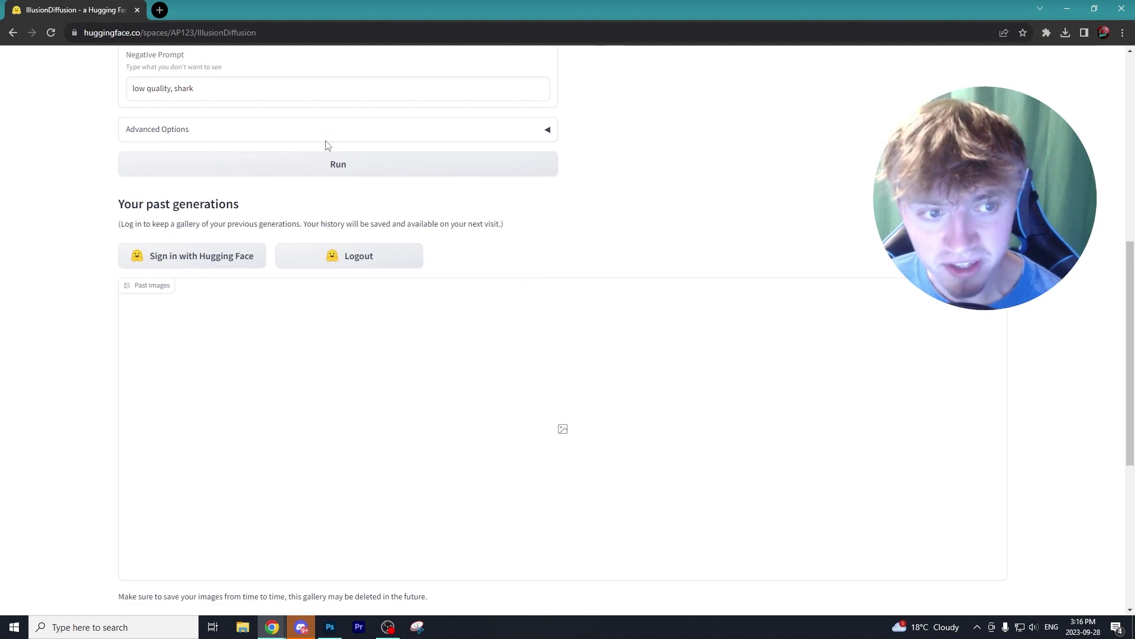
pyautogui.click(327, 135)
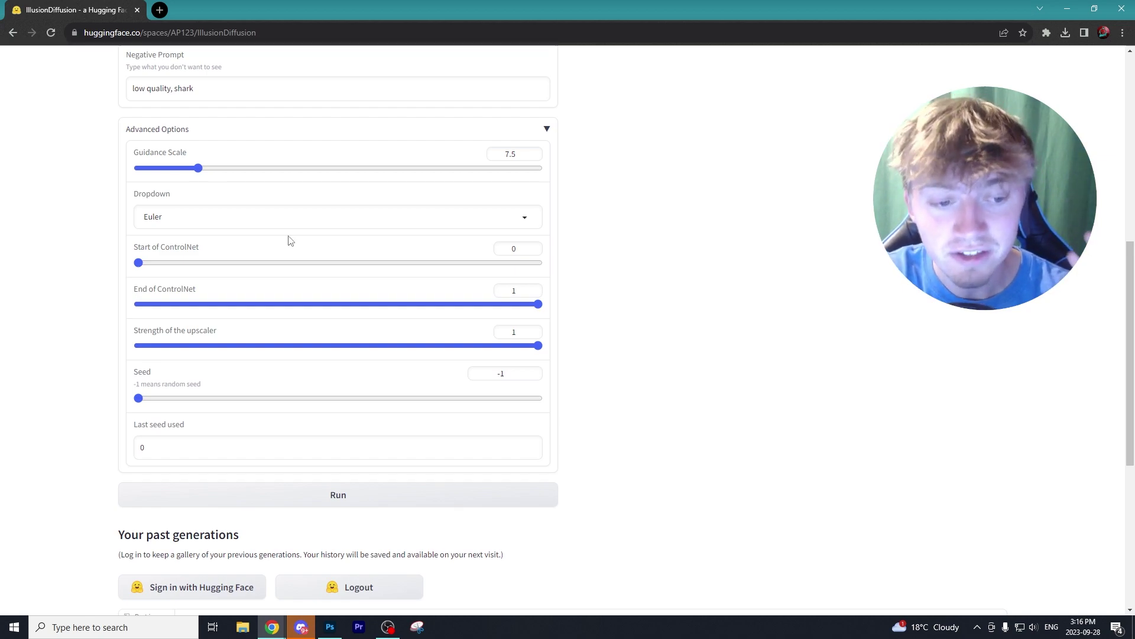
pyautogui.scroll(1, 289, 239)
pyautogui.moveTo(184, 236)
pyautogui.mouseDown()
pyautogui.moveTo(208, 237)
pyautogui.moveTo(188, 238)
pyautogui.mouseUp()
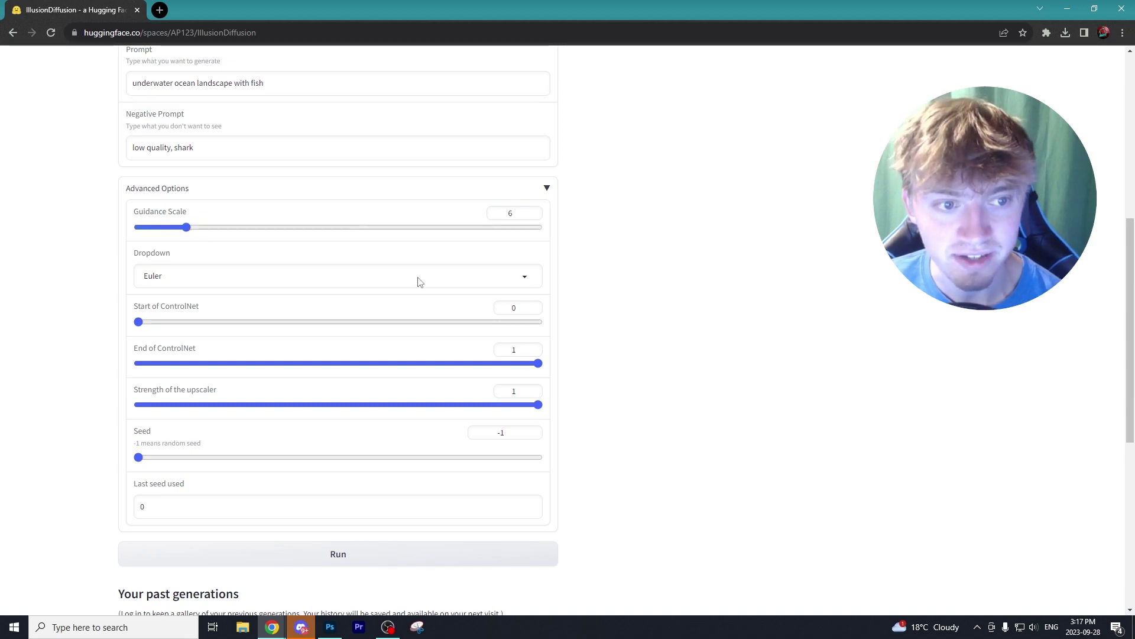
pyautogui.click(263, 197)
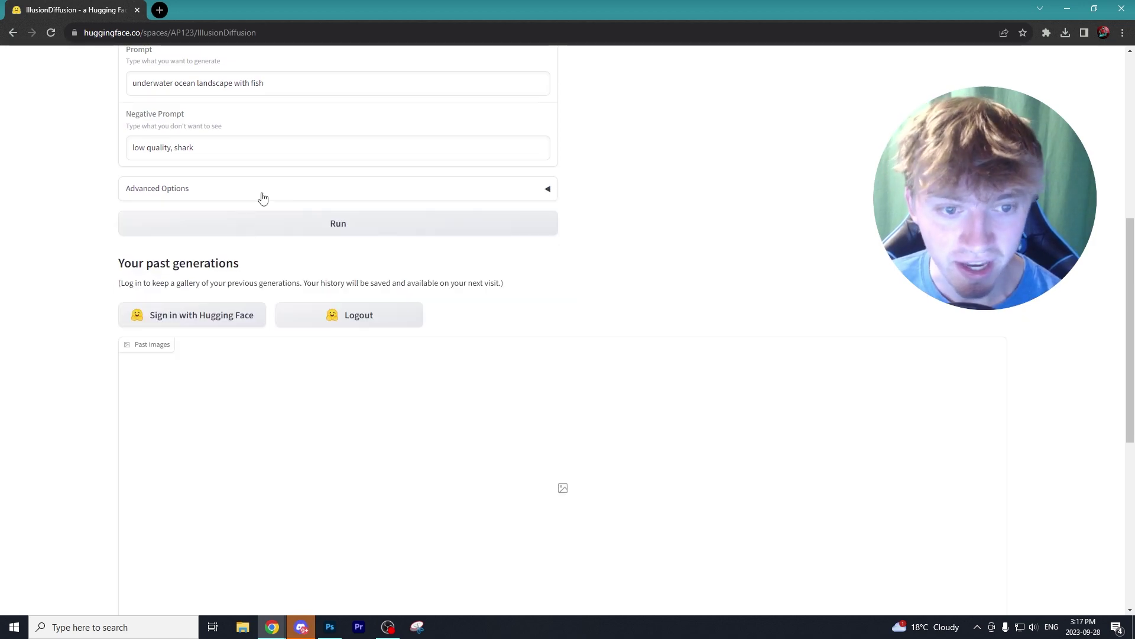
pyautogui.scroll(2, 380, 314)
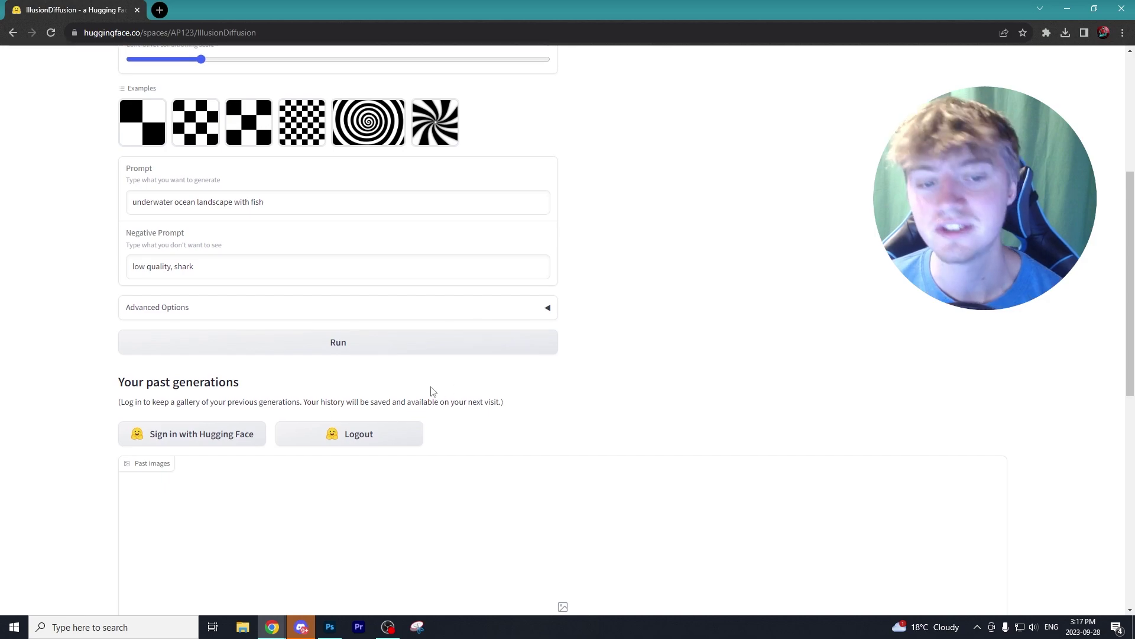
pyautogui.scroll(4, 432, 387)
# - Run generation, then retry six times after 'application is too busy' errors
pyautogui.scroll(-1, 360, 526)
pyautogui.click(360, 525)
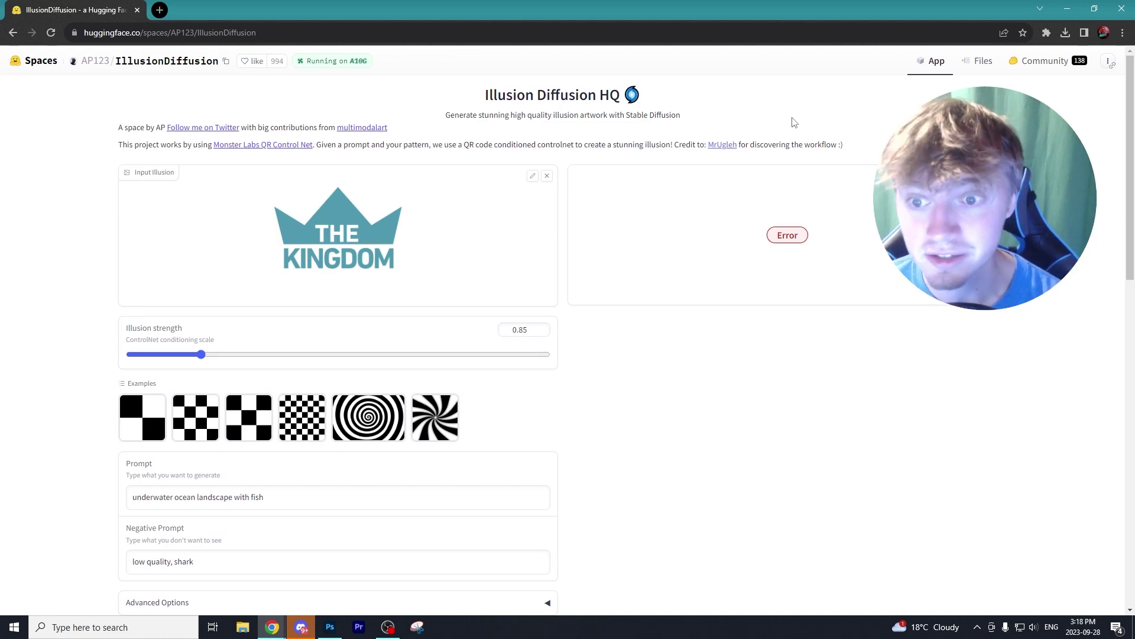
pyautogui.scroll(-3, 791, 119)
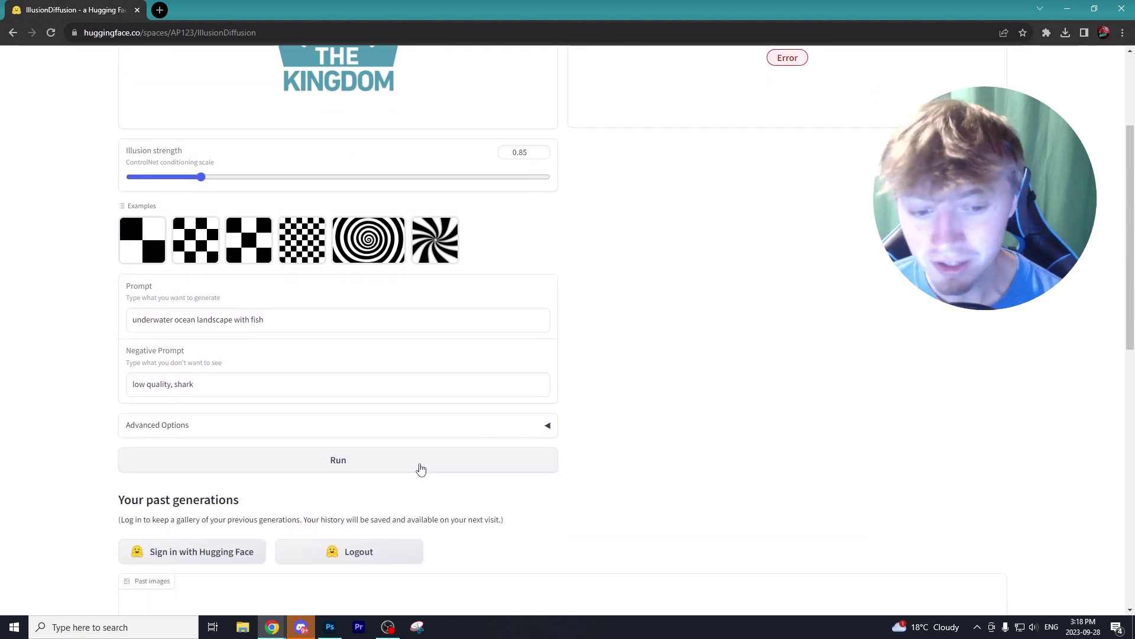
pyautogui.click(422, 461)
pyautogui.scroll(-5, 576, 417)
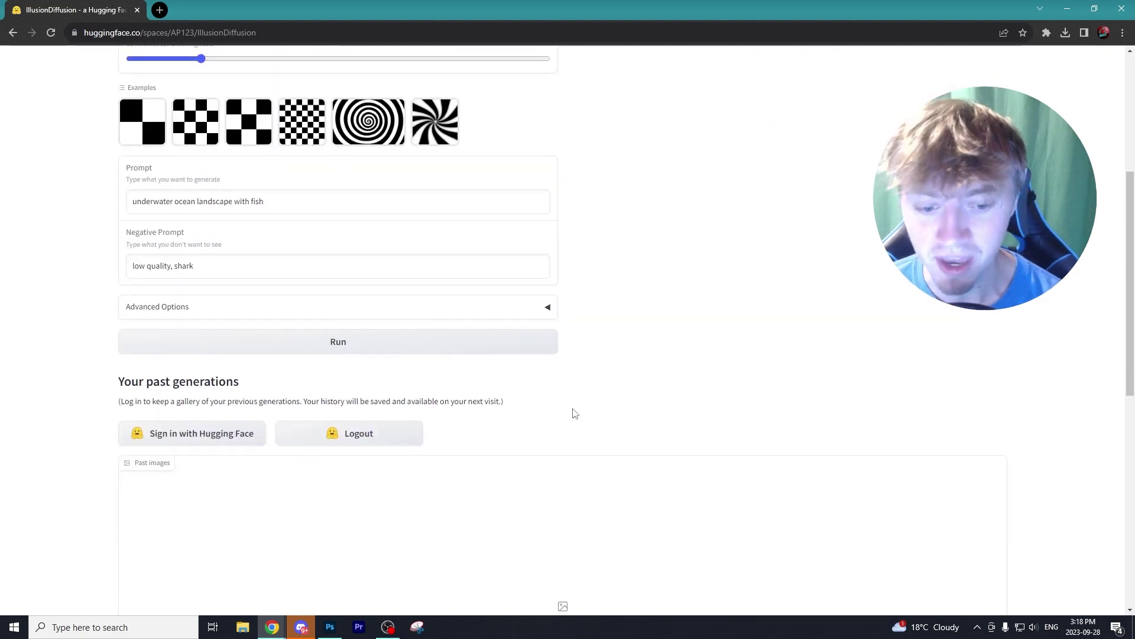
pyautogui.click(362, 354)
pyautogui.scroll(-2, 615, 381)
pyautogui.click(359, 527)
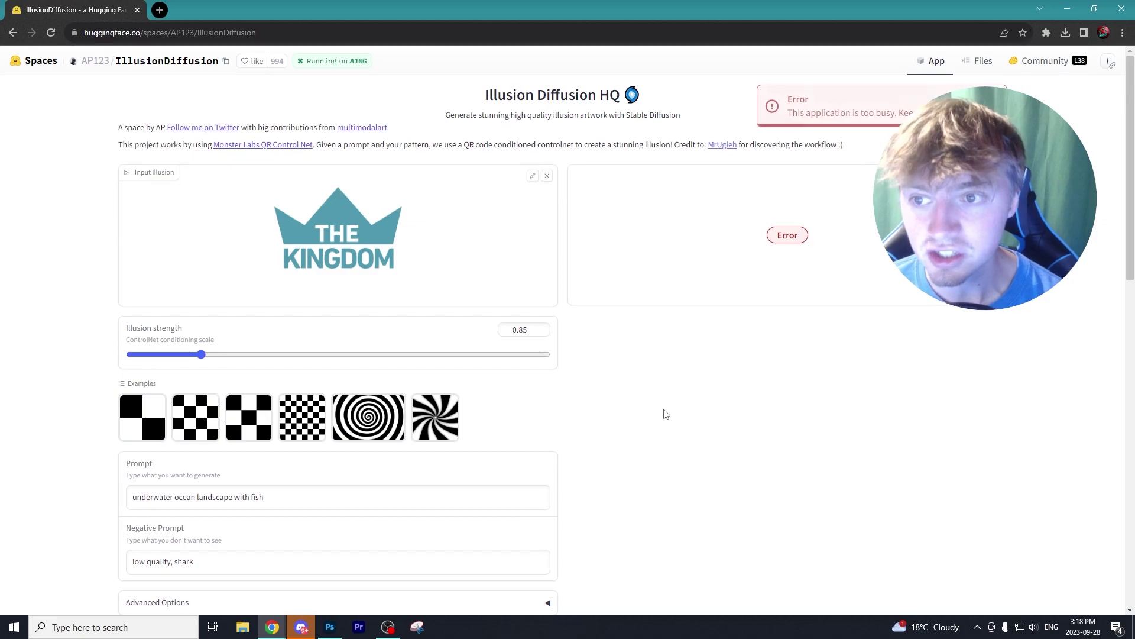
pyautogui.scroll(-4, 664, 413)
pyautogui.click(414, 412)
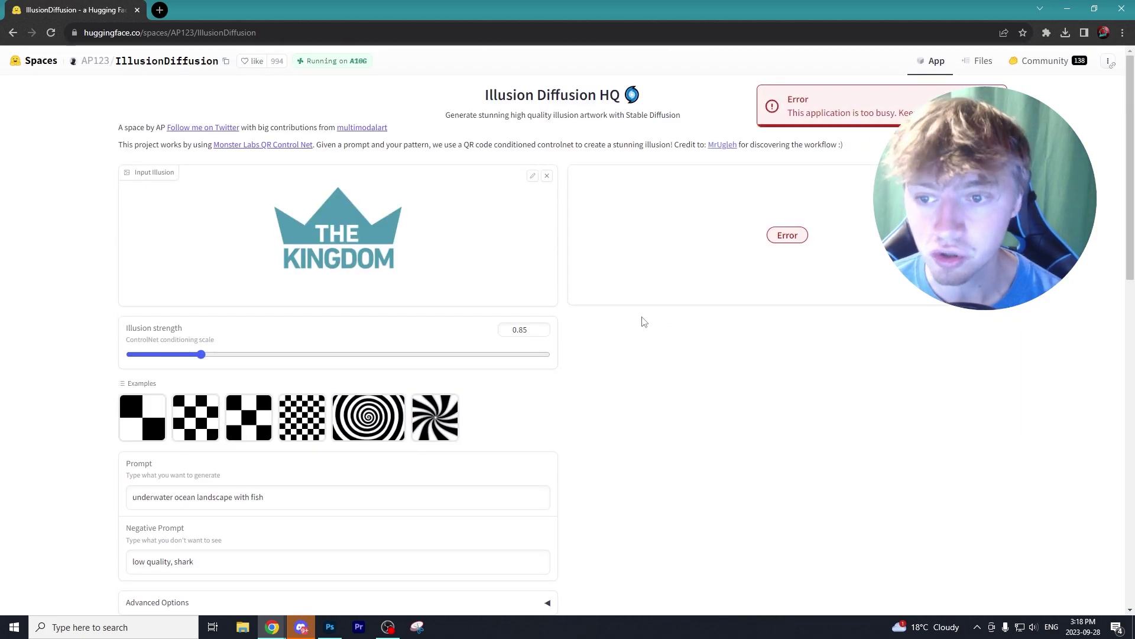
pyautogui.scroll(-5, 641, 321)
pyautogui.click(353, 351)
pyautogui.scroll(-3, 608, 381)
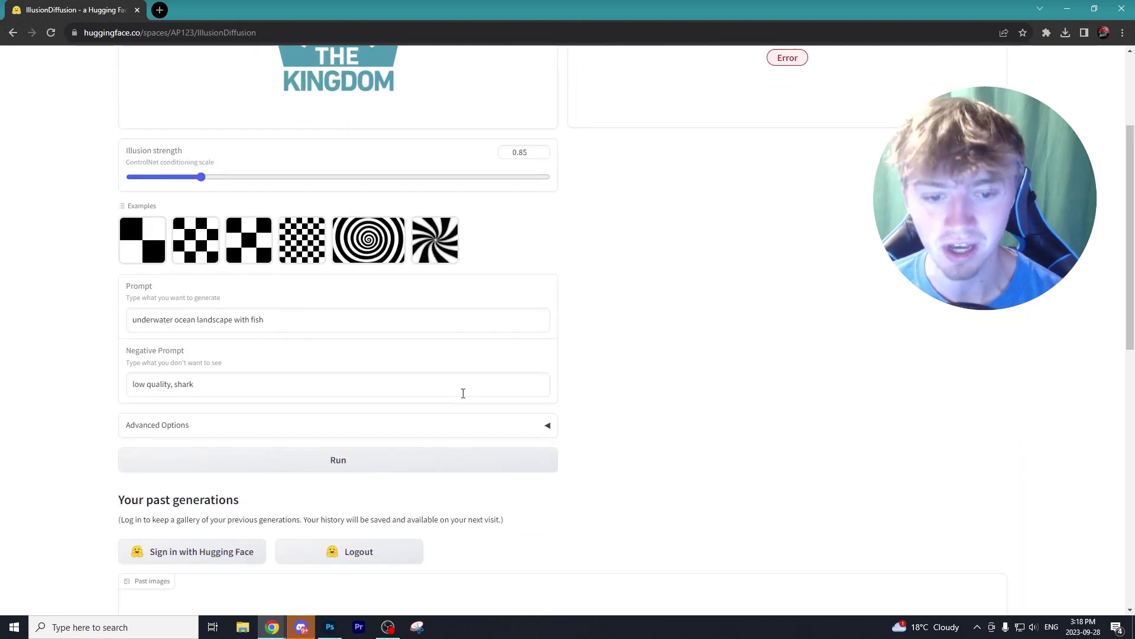
pyautogui.click(367, 464)
pyautogui.scroll(-3, 609, 425)
pyautogui.scroll(3, 616, 426)
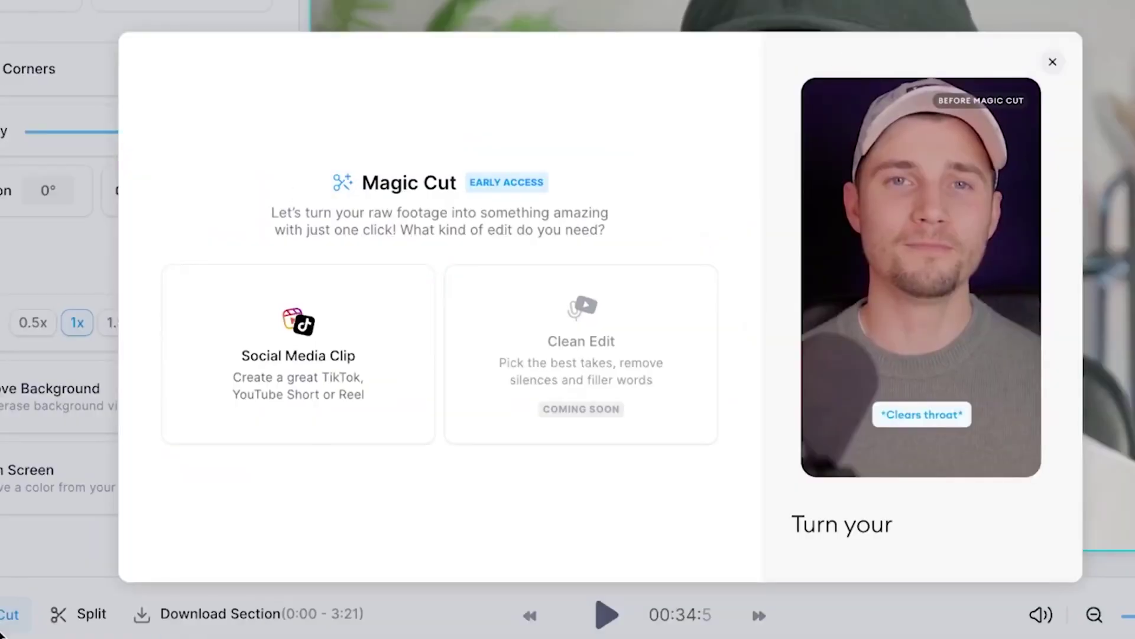
# - Start a Social Media Clip and choose English (US) for text-to-speech
pyautogui.click(335, 371)
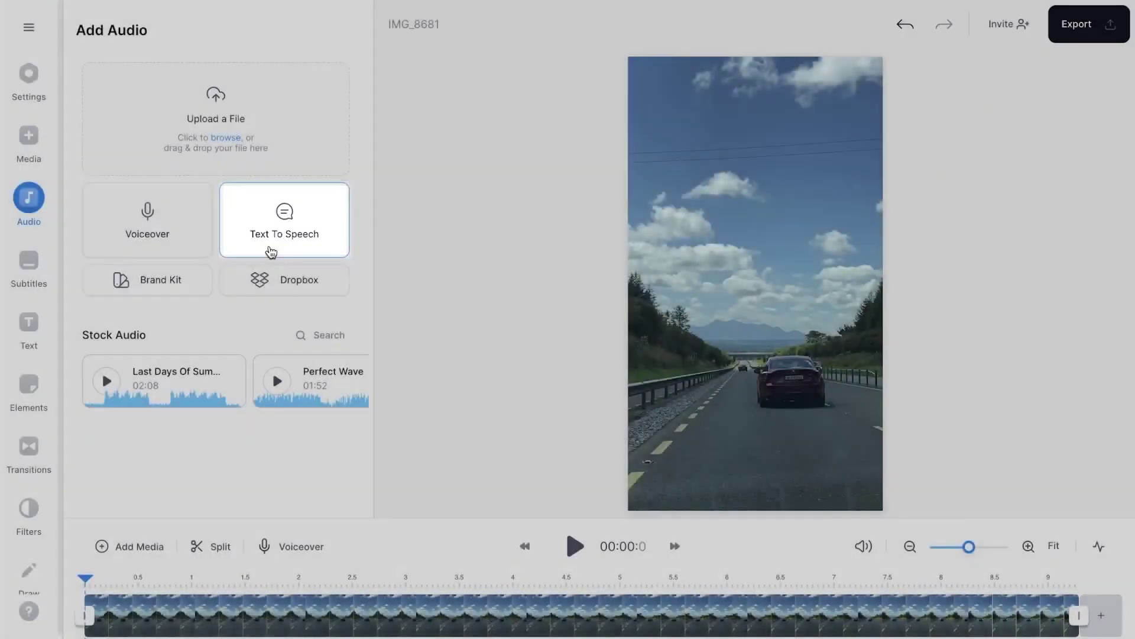
pyautogui.click(271, 252)
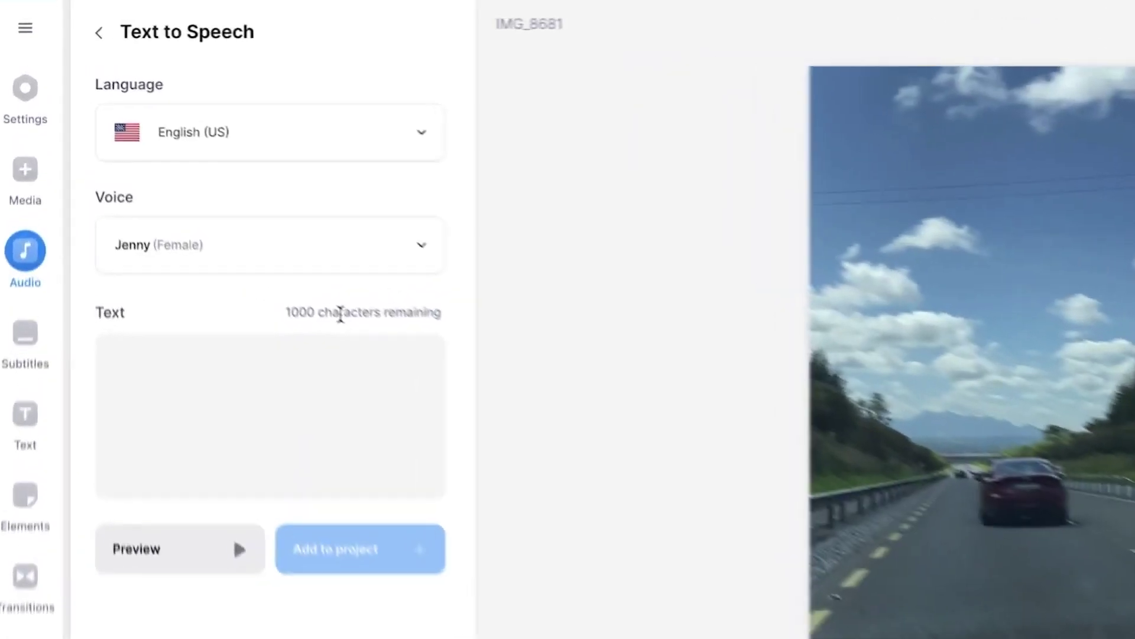
pyautogui.scroll(-7, 343, 237)
pyautogui.scroll(6, 308, 236)
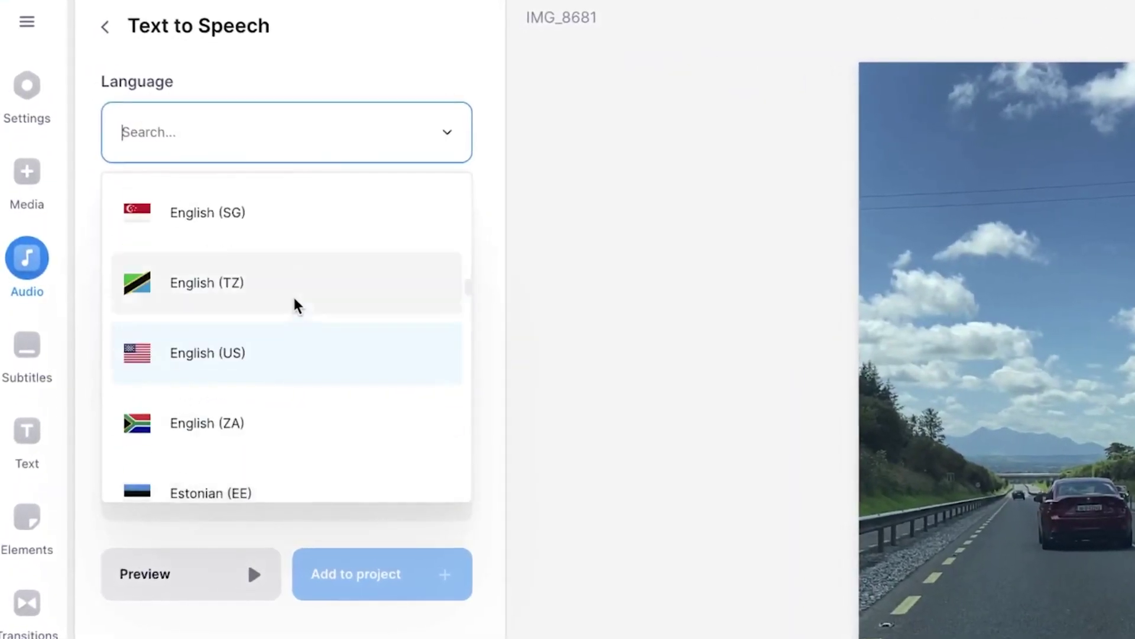
pyautogui.click(284, 296)
# - Pick the Eric (Male) voice, enter 'I recently went to Ireland' and preview it
pyautogui.click(278, 260)
pyautogui.scroll(-5, 314, 349)
pyautogui.click(238, 370)
pyautogui.write('I recently went to')
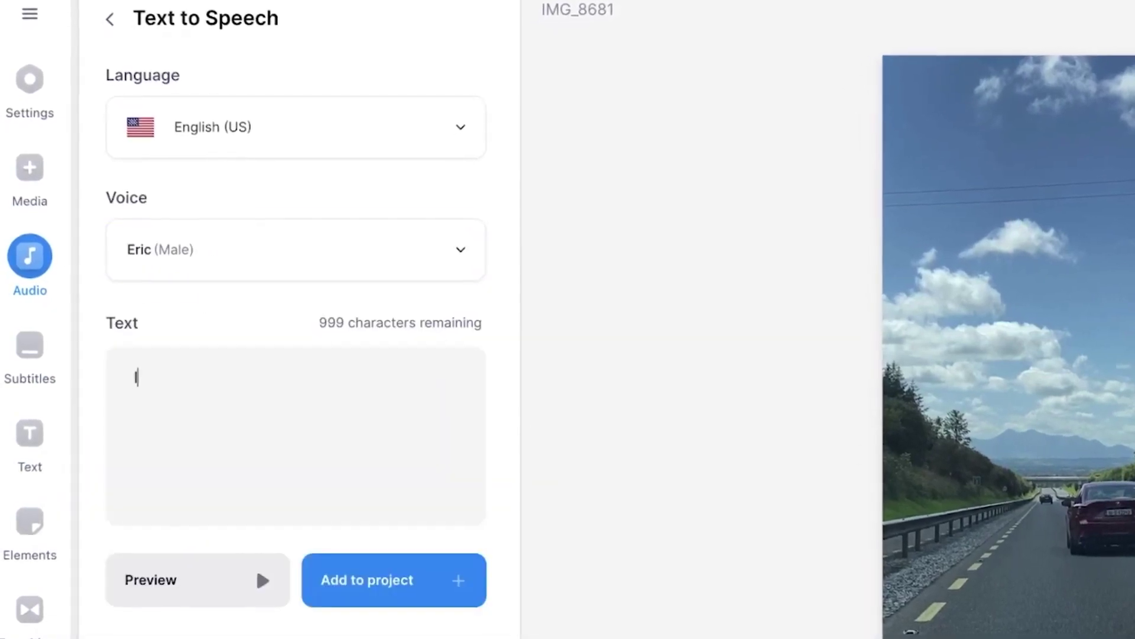
pyautogui.write(' Ireland')
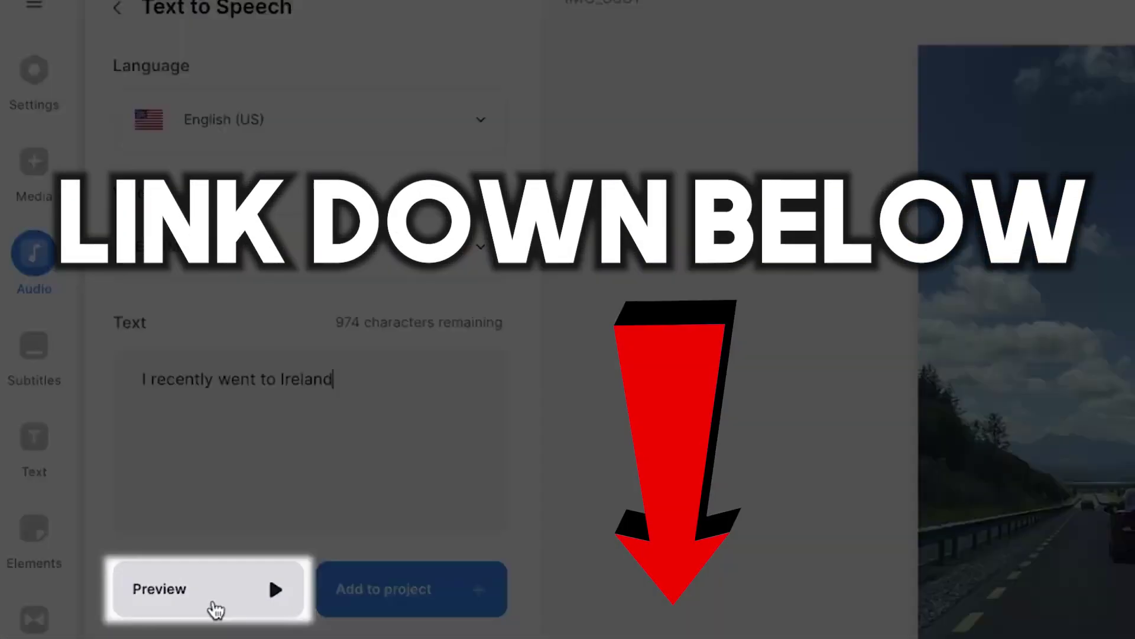
pyautogui.click(215, 609)
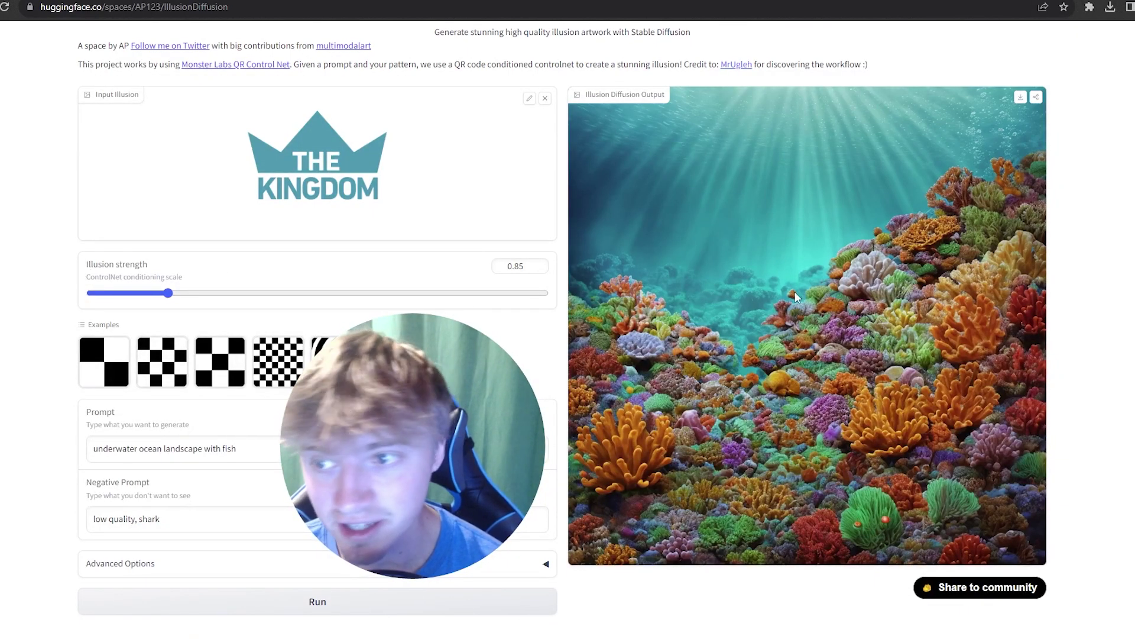
# - Scroll over the output to review the generated underwater coral reef image
pyautogui.scroll(-2, 875, 221)
pyautogui.scroll(2, 874, 221)
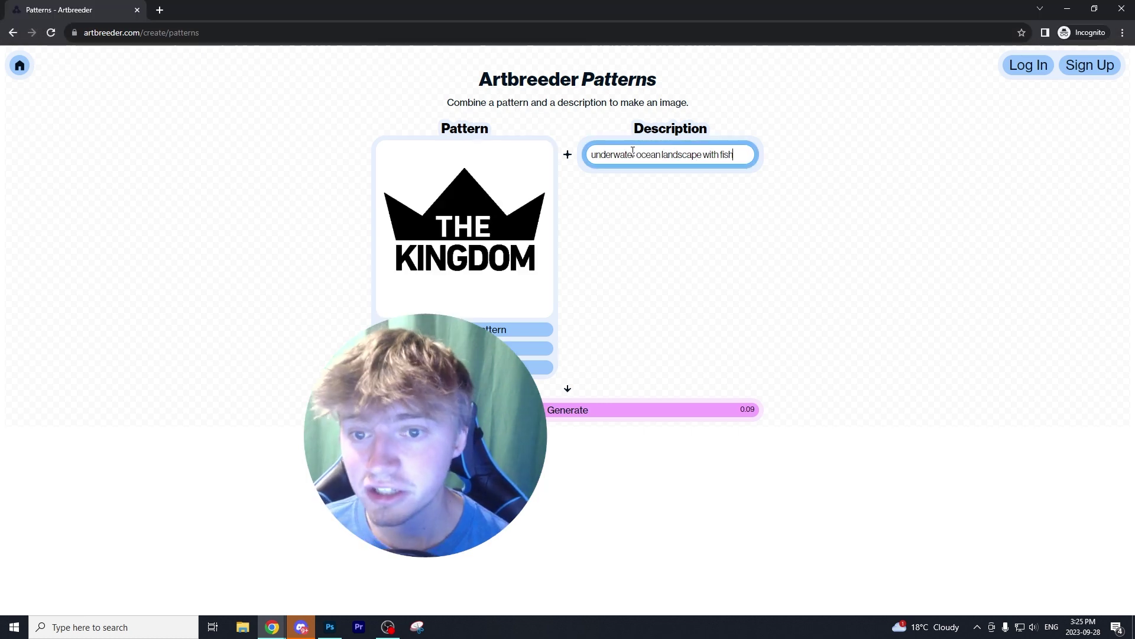
# - Generate from the KINGDOM logo with 'underwater ocean landscape with fish', dismissing the credits popup
pyautogui.moveTo(606, 154); pyautogui.dragTo(687, 155)
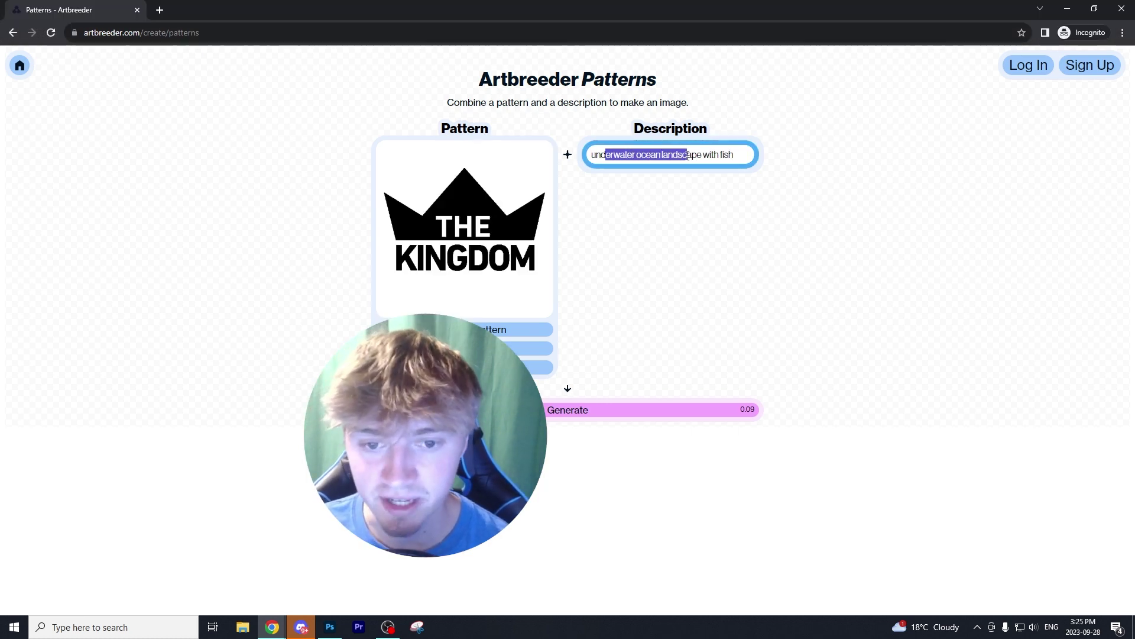
pyautogui.click(668, 177)
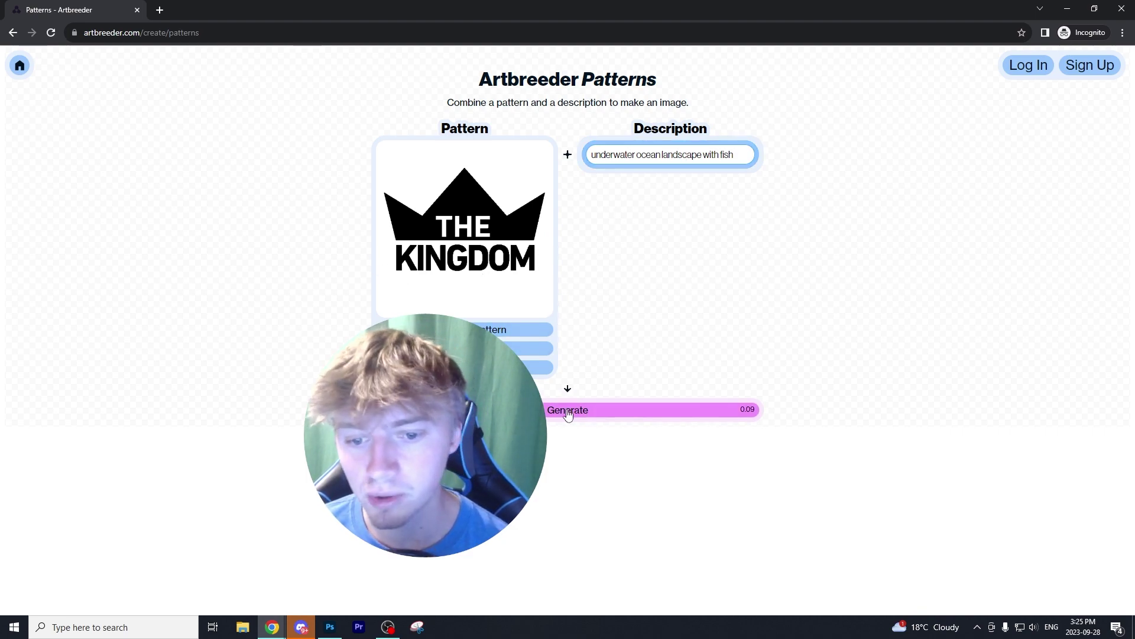
pyautogui.click(620, 407)
pyautogui.click(447, 279)
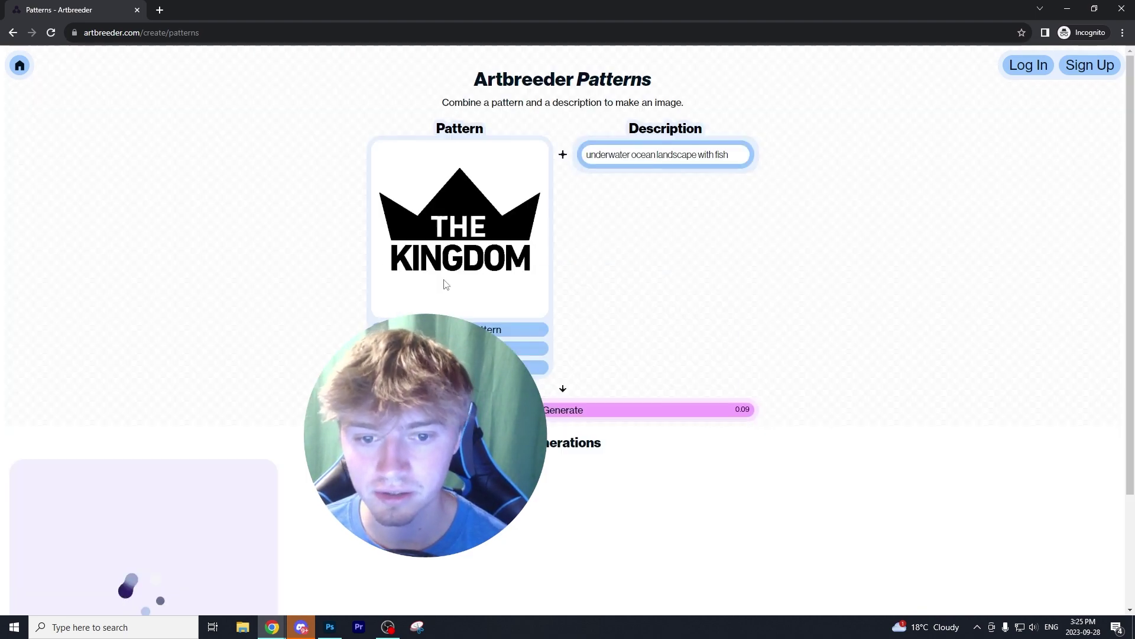
pyautogui.scroll(-2, 626, 255)
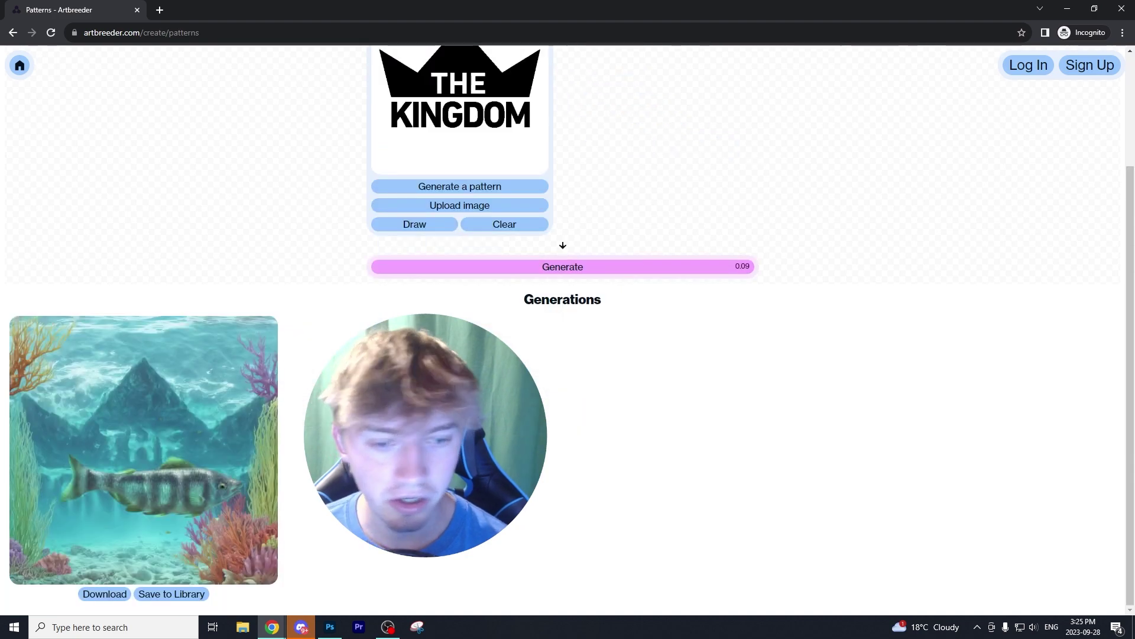
# - Download the underwater fish image to Downloads as artbreeder-pattern (1).jpg
pyautogui.click(104, 595)
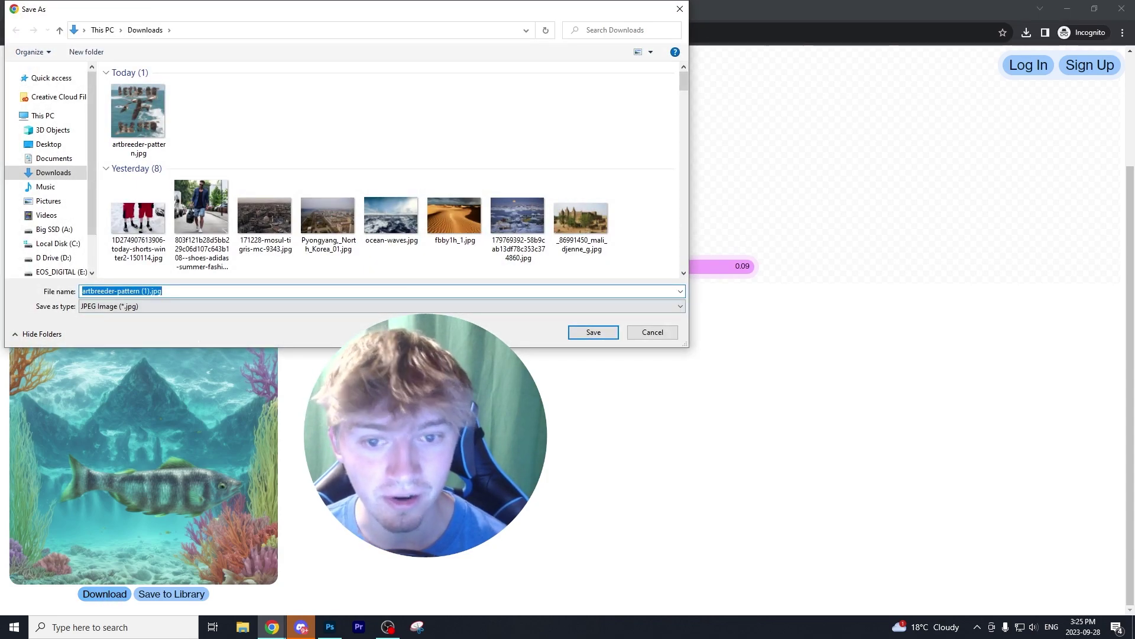
pyautogui.click(593, 332)
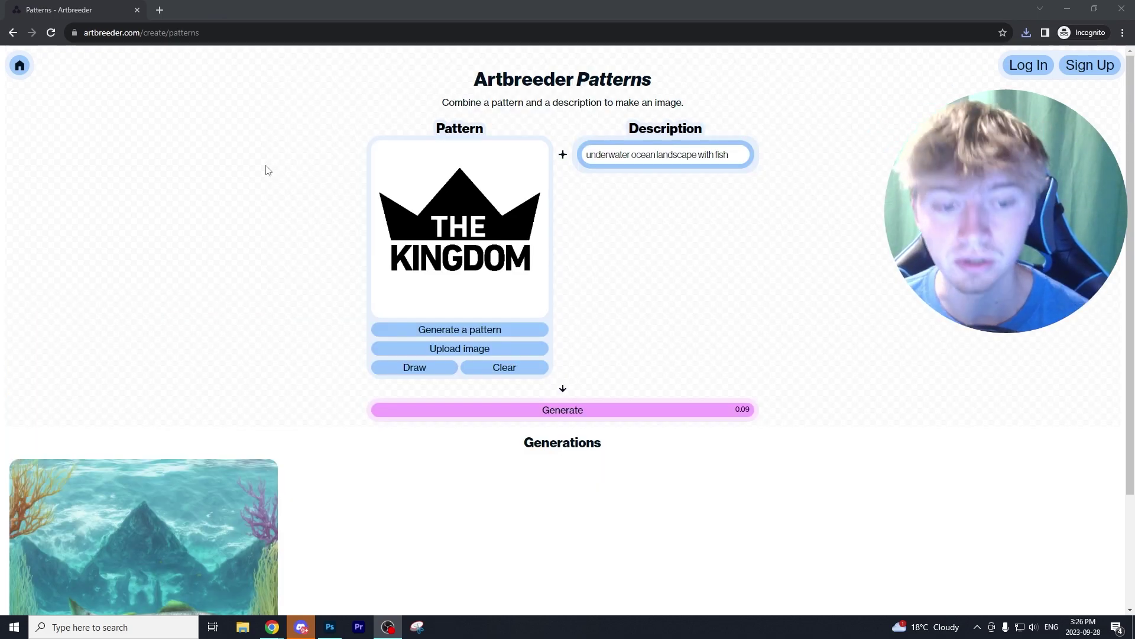
pyautogui.scroll(-2, 269, 171)
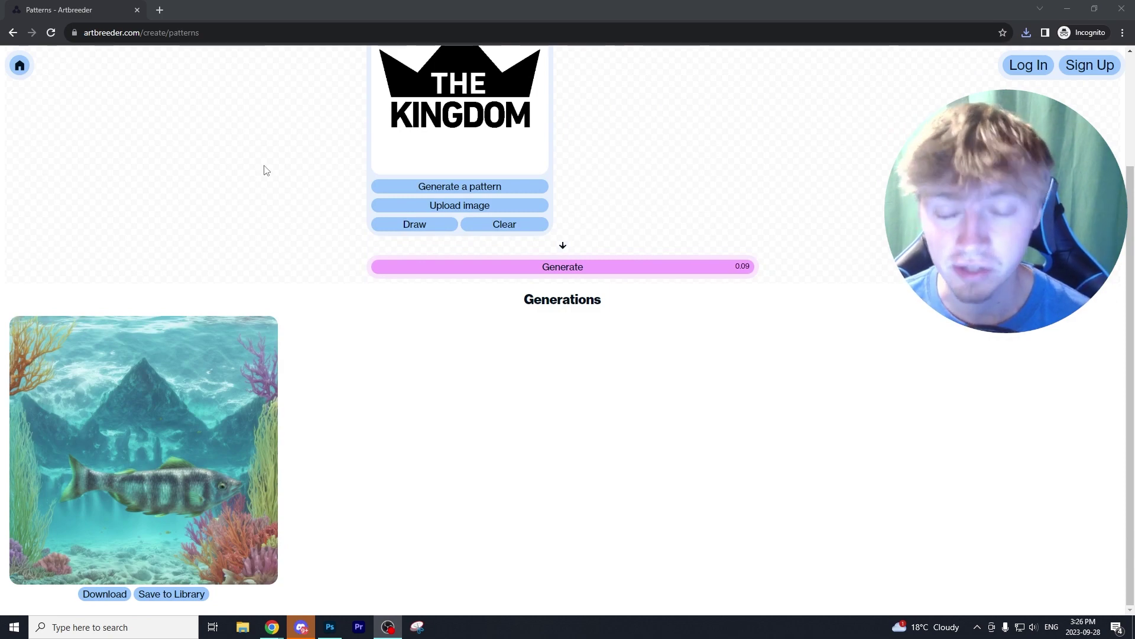